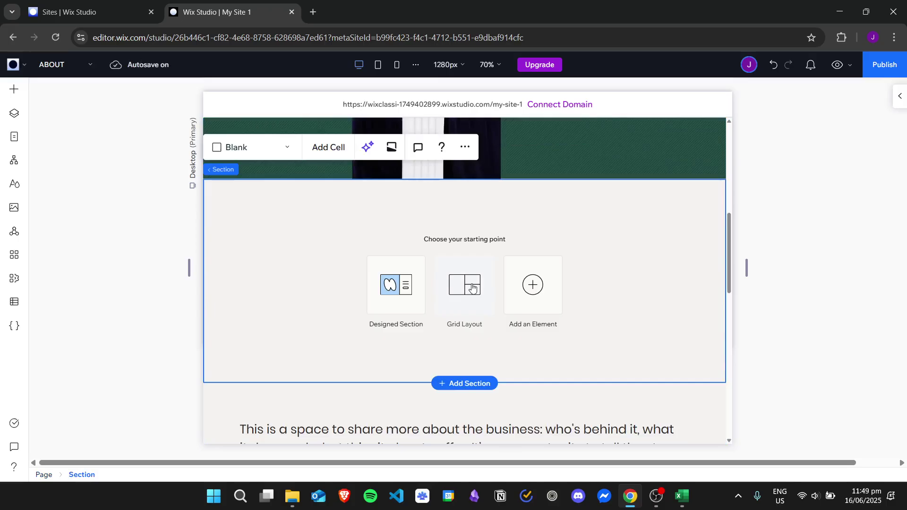
Step: Apply the two-column section grid to the blank section and shift the divider between its columns slightly to the left
{"action": "left_click", "coordinate": [471, 286]}
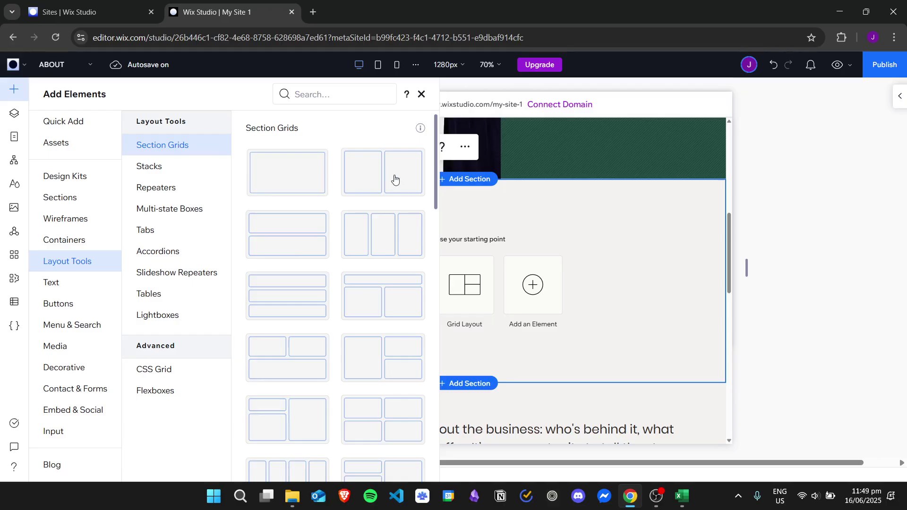
{"action": "left_click_drag", "start_coordinate": [395, 180], "coordinate": [392, 179]}
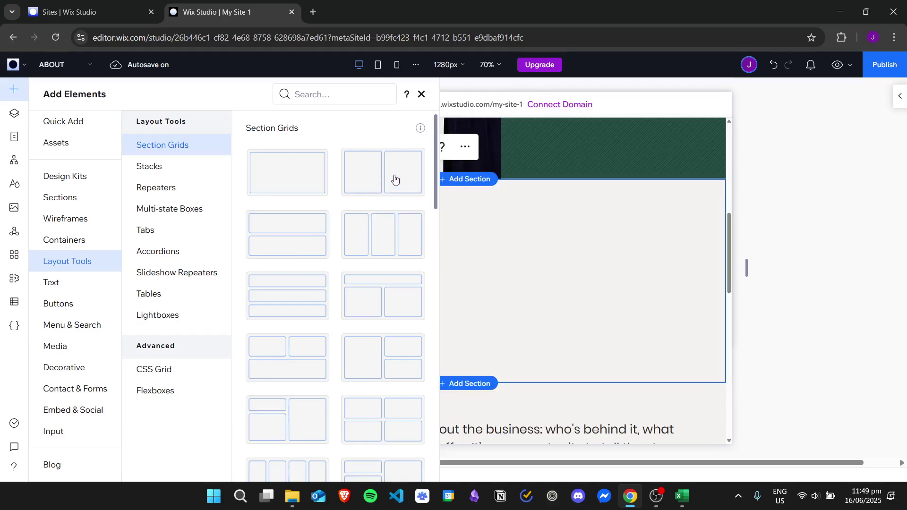
{"action": "left_click", "coordinate": [422, 95]}
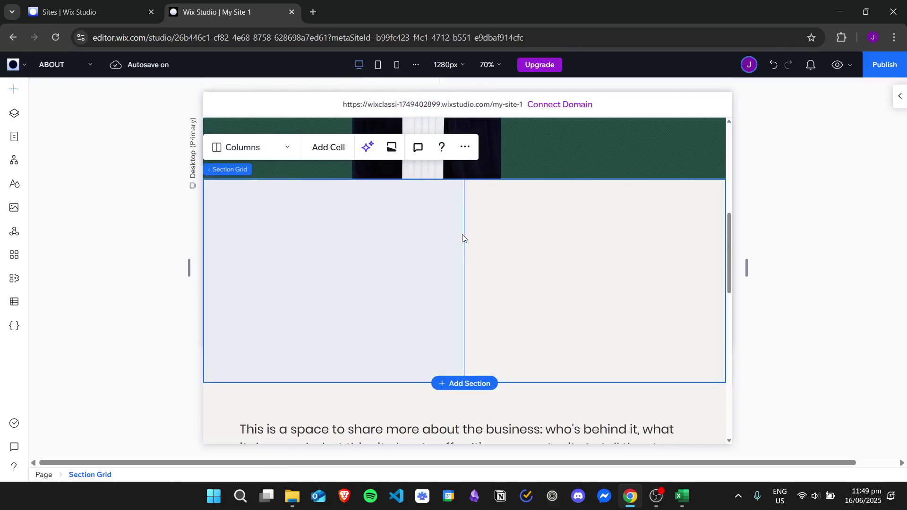
{"action": "mouse_move", "coordinate": [465, 231]}
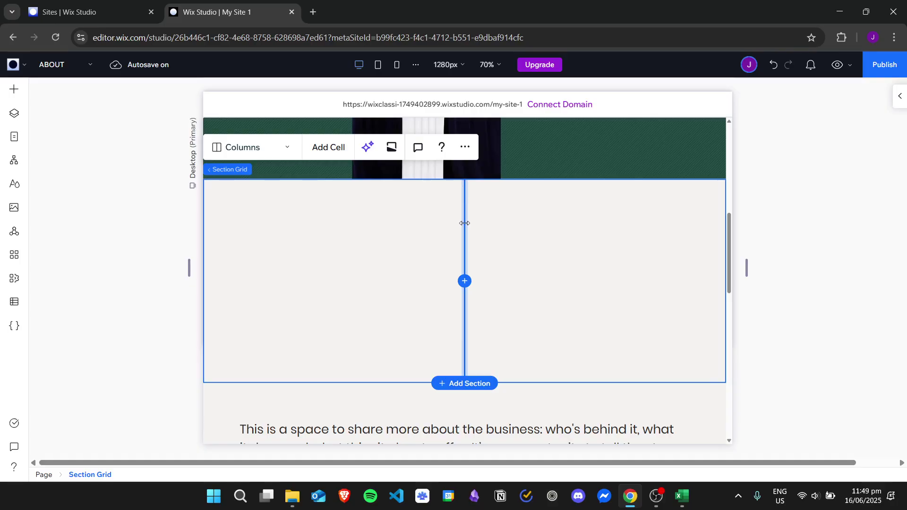
{"action": "mouse_move", "coordinate": [465, 223]}
{"action": "left_mouse_down"}
{"action": "mouse_move", "coordinate": [290, 218]}
{"action": "mouse_move", "coordinate": [619, 231]}
{"action": "mouse_move", "coordinate": [403, 243]}
{"action": "mouse_move", "coordinate": [268, 235]}
{"action": "mouse_move", "coordinate": [561, 241]}
{"action": "mouse_move", "coordinate": [474, 246]}
{"action": "mouse_move", "coordinate": [658, 232]}
{"action": "mouse_move", "coordinate": [648, 229]}
{"action": "mouse_move", "coordinate": [652, 221]}
{"action": "mouse_move", "coordinate": [301, 209]}
{"action": "mouse_move", "coordinate": [230, 218]}
{"action": "mouse_move", "coordinate": [478, 234]}
{"action": "mouse_move", "coordinate": [389, 240]}
{"action": "mouse_move", "coordinate": [446, 227]}
{"action": "mouse_move", "coordinate": [561, 237]}
{"action": "mouse_move", "coordinate": [385, 235]}
{"action": "mouse_move", "coordinate": [482, 229]}
{"action": "mouse_move", "coordinate": [430, 225]}
{"action": "mouse_move", "coordinate": [462, 215]}
{"action": "left_mouse_up"}
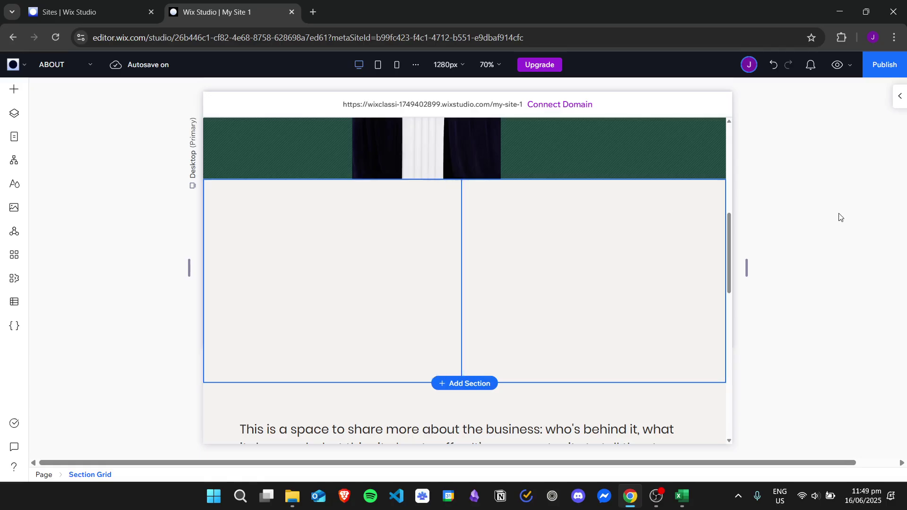
Step: Split the grid's right cell vertically into two halves, and split its left half horizontally
{"action": "left_click", "coordinate": [549, 225]}
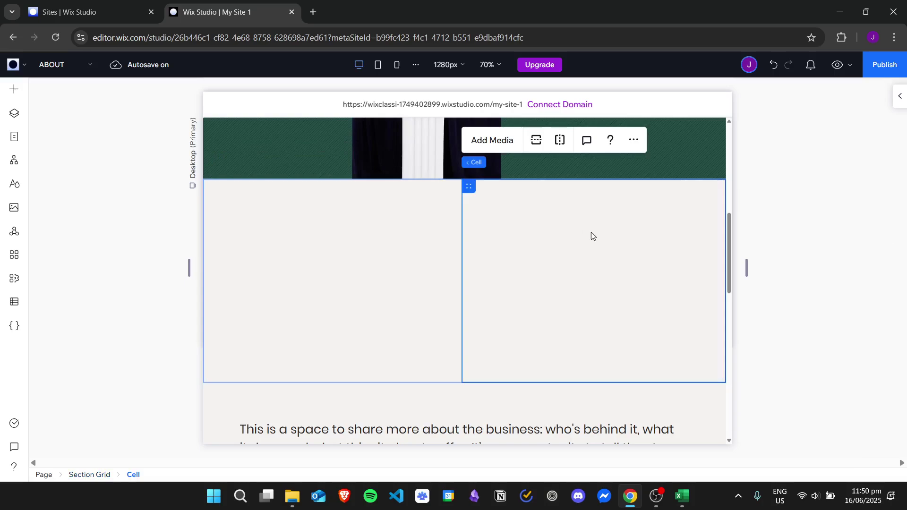
{"action": "left_click", "coordinate": [303, 233]}
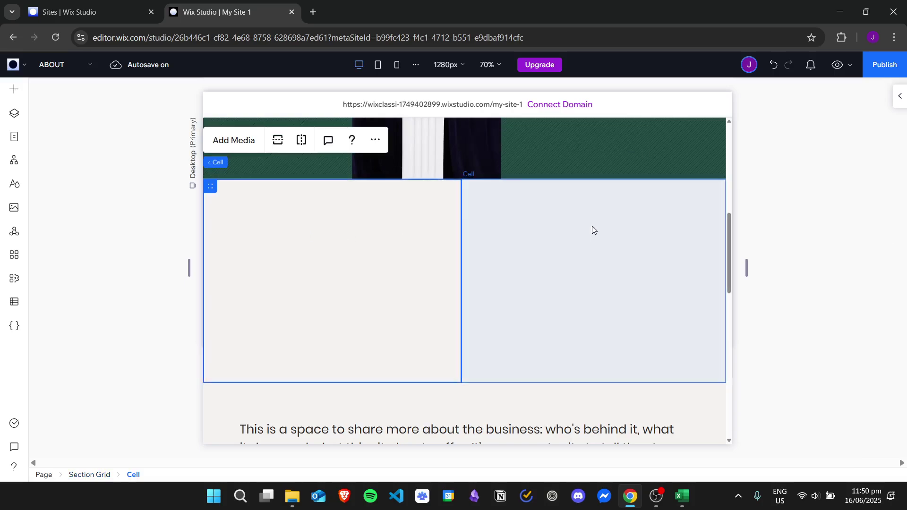
{"action": "left_click", "coordinate": [514, 247]}
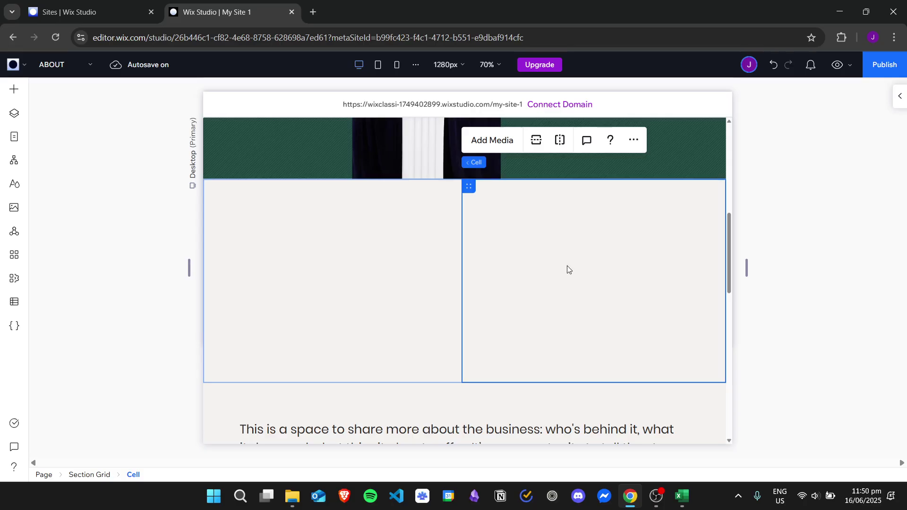
{"action": "left_click", "coordinate": [562, 142]}
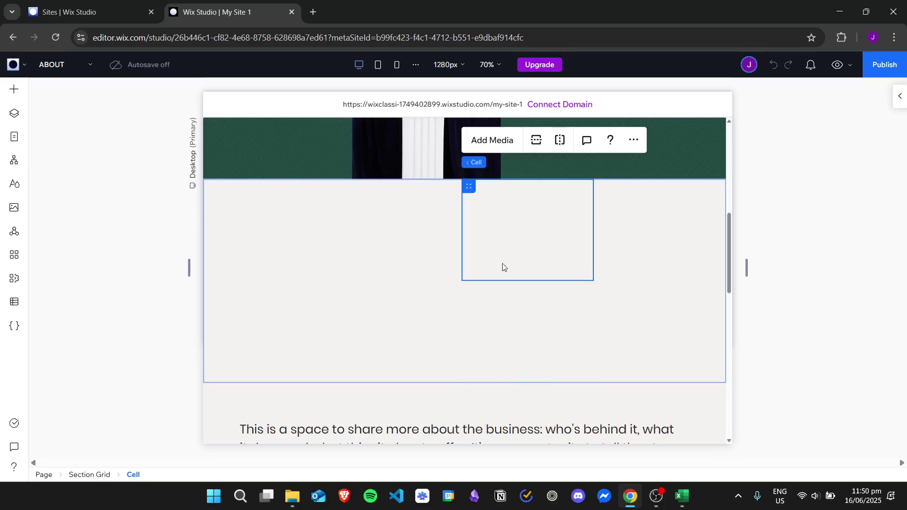
Step: Widen the grid's middle column by moving its left divider well to the left and its right divider slightly to the right
{"action": "left_click", "coordinate": [422, 249]}
{"action": "left_click_drag", "start_coordinate": [463, 230], "coordinate": [364, 226]}
{"action": "mouse_move", "coordinate": [593, 225]}
{"action": "left_mouse_down"}
{"action": "mouse_move", "coordinate": [639, 225]}
{"action": "mouse_move", "coordinate": [502, 225]}
{"action": "mouse_move", "coordinate": [602, 226]}
{"action": "left_mouse_up"}
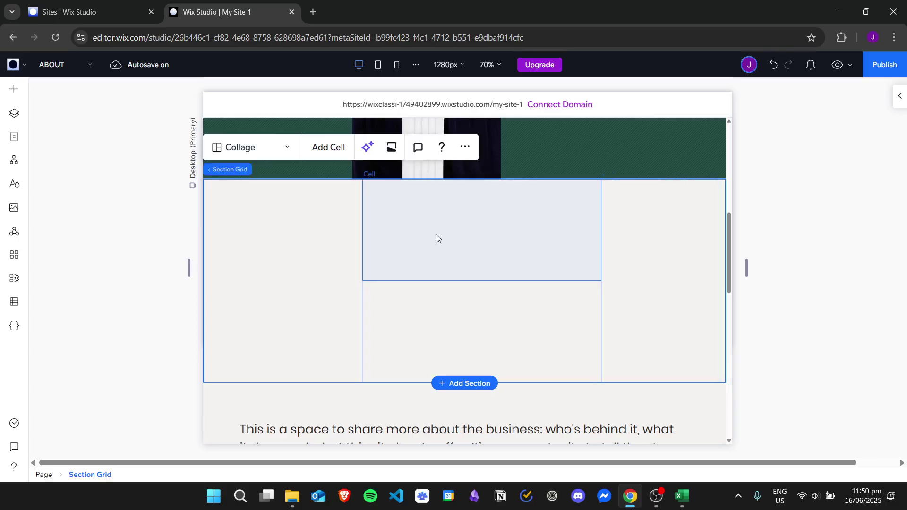
Step: Examine the grid's cells one by one and review the left cell's design, layout and animation settings
{"action": "left_click", "coordinate": [326, 245]}
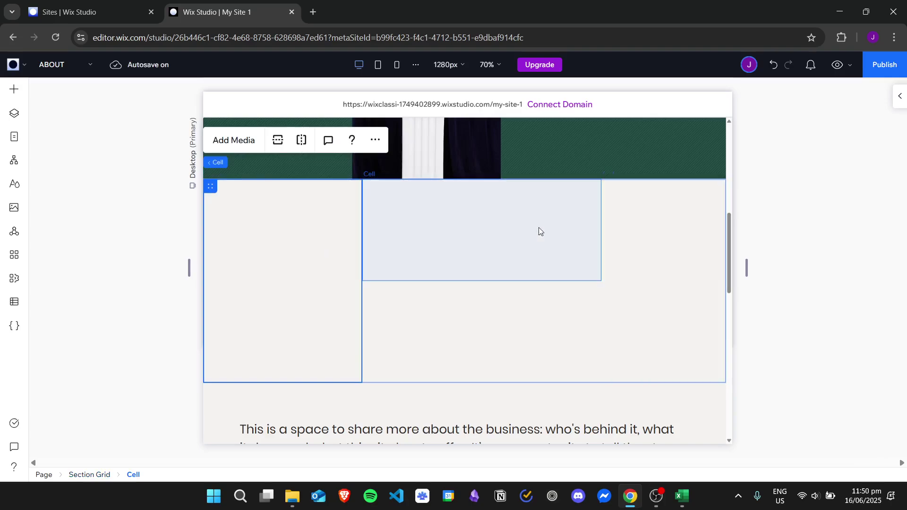
{"action": "left_click", "coordinate": [539, 228]}
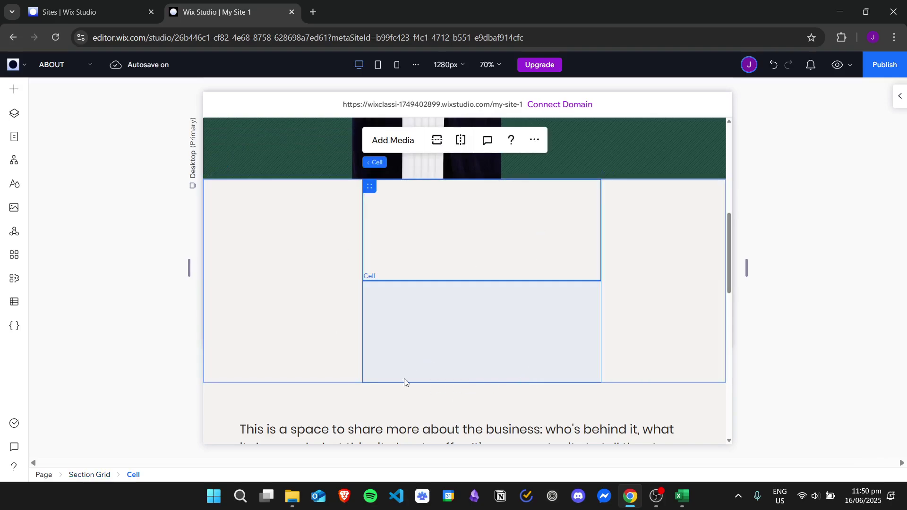
{"action": "left_click", "coordinate": [554, 307]}
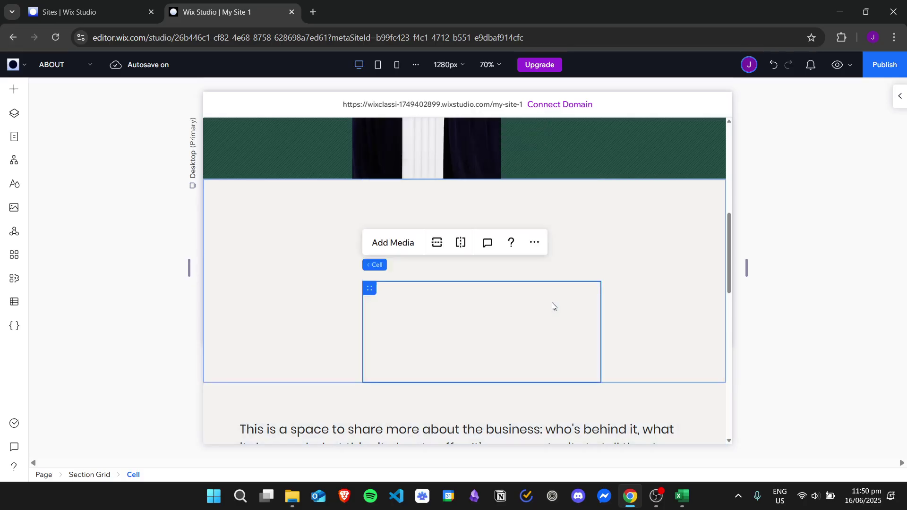
{"action": "left_click", "coordinate": [320, 282]}
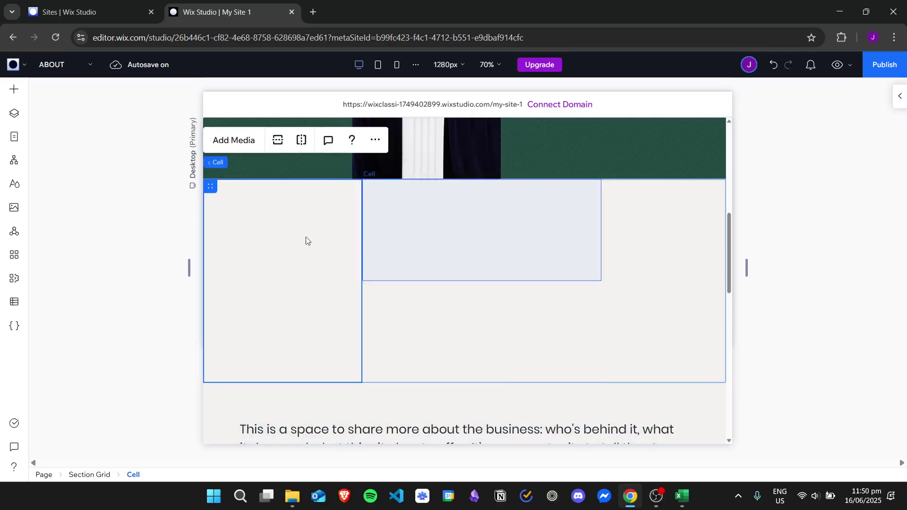
{"action": "left_click", "coordinate": [902, 100]}
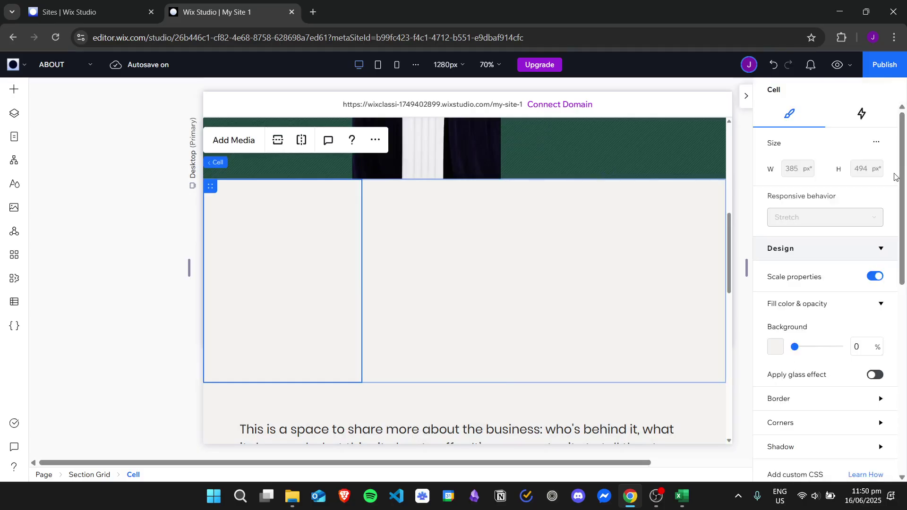
{"action": "left_click_drag", "start_coordinate": [902, 137], "coordinate": [904, 267]}
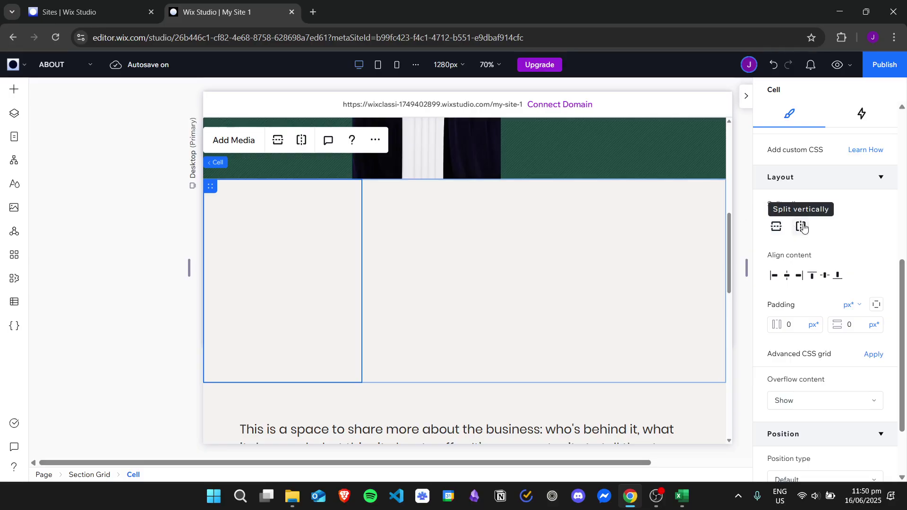
{"action": "left_click_drag", "start_coordinate": [903, 271], "coordinate": [902, 115]}
{"action": "left_click", "coordinate": [862, 114]}
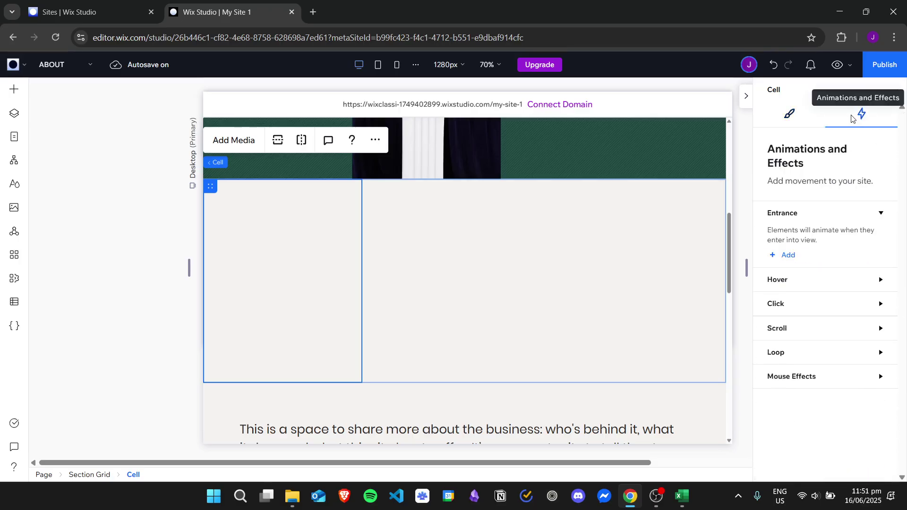
{"action": "left_click", "coordinate": [788, 115]}
{"action": "left_click_drag", "start_coordinate": [903, 156], "coordinate": [906, 262]}
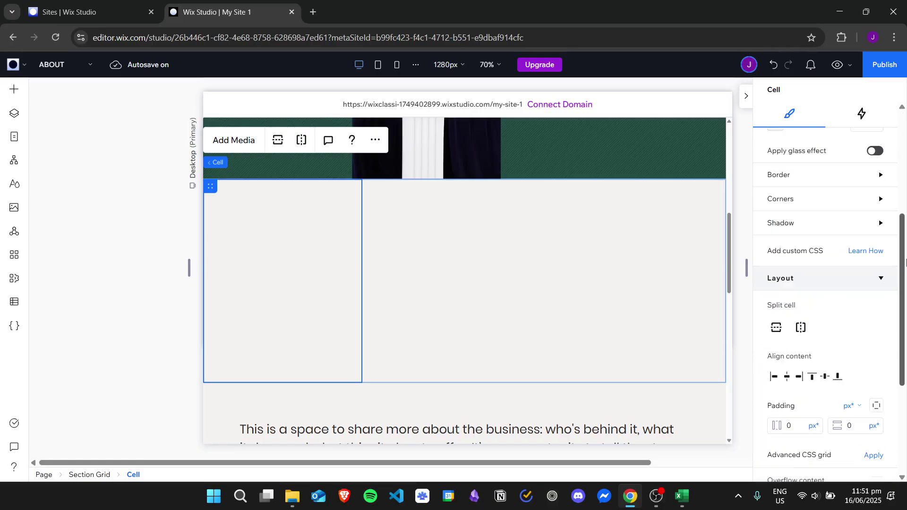
Step: Select the whole section grid and add a third row and a fourth column to it
{"action": "right_click", "coordinate": [291, 249]}
{"action": "mouse_move", "coordinate": [334, 78]}
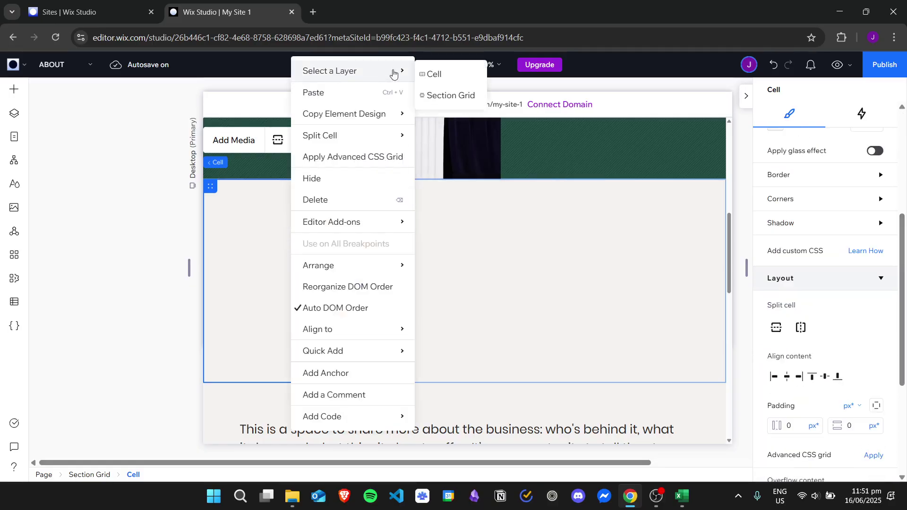
{"action": "left_click", "coordinate": [470, 97]}
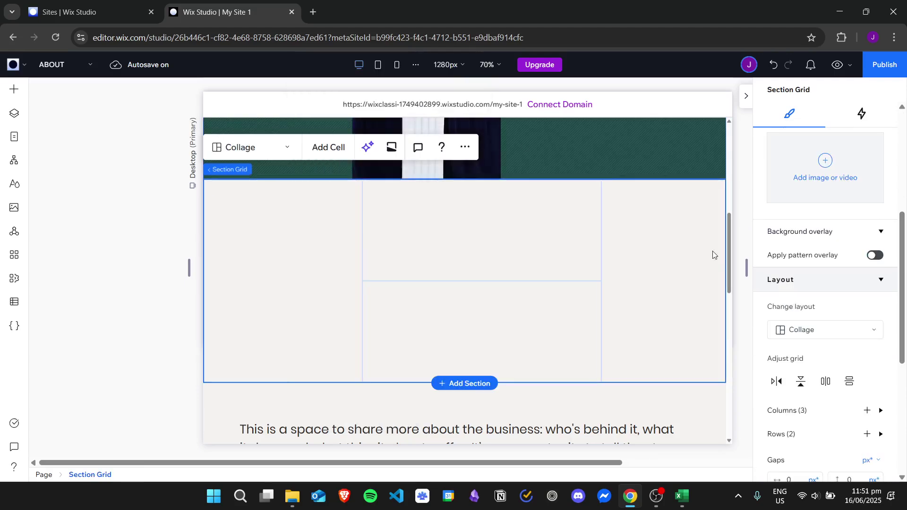
{"action": "scroll", "coordinate": [806, 275], "scroll_direction": "down", "scroll_amount": 3}
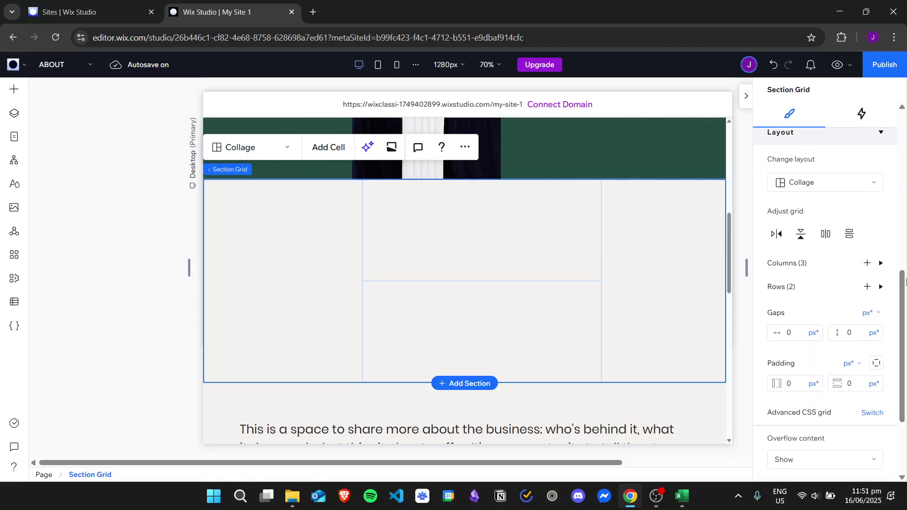
{"action": "scroll", "coordinate": [905, 270], "scroll_direction": "up", "scroll_amount": 1}
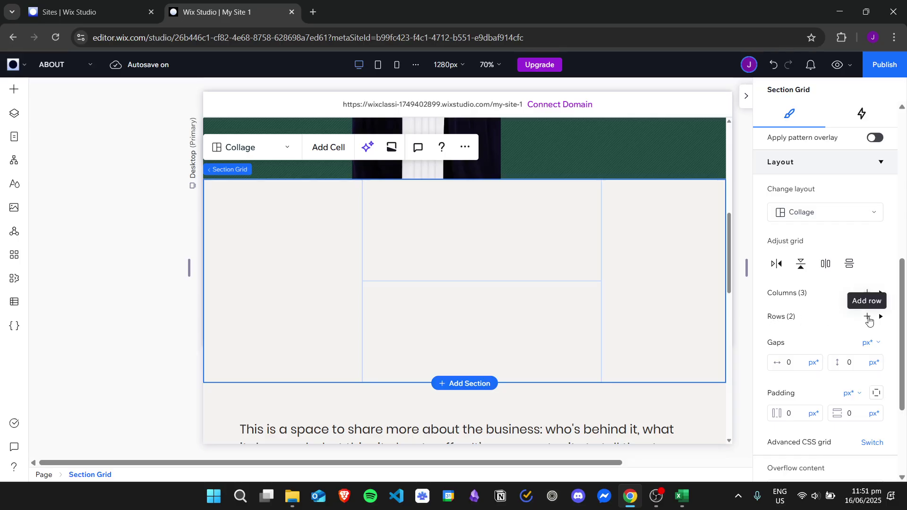
{"action": "left_click", "coordinate": [868, 316]}
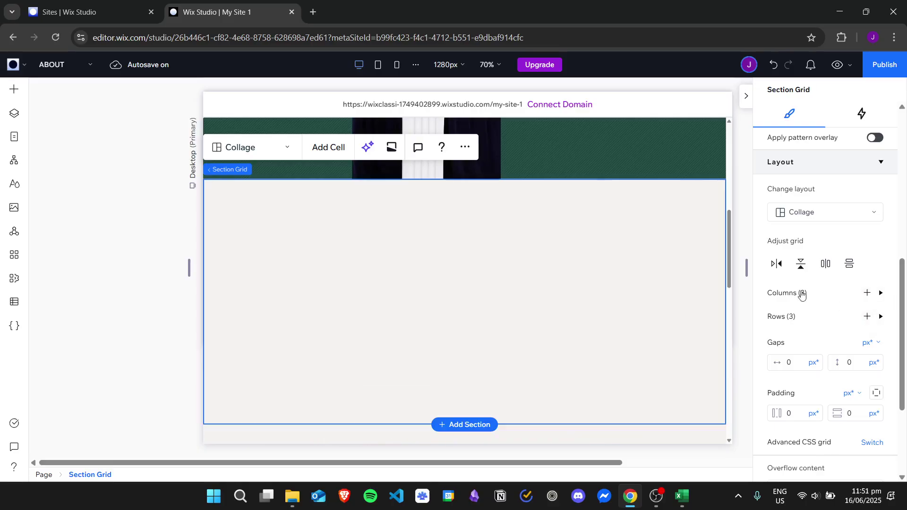
{"action": "left_click_drag", "start_coordinate": [731, 259], "coordinate": [732, 267]}
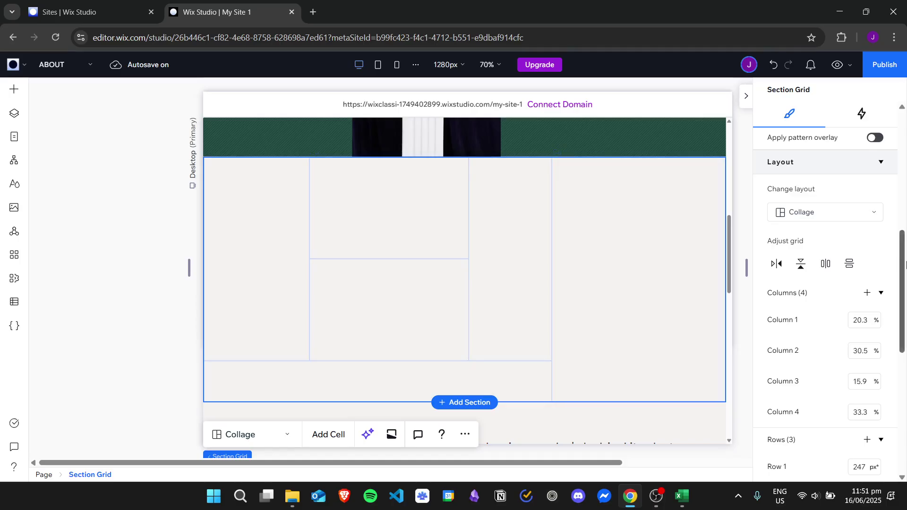
Step: Move the divider between columns 3 and 4 to widen column 3 to about 17.6%
{"action": "left_click_drag", "start_coordinate": [903, 248], "coordinate": [904, 230]}
{"action": "left_click_drag", "start_coordinate": [551, 228], "coordinate": [486, 246]}
{"action": "mouse_move", "coordinate": [903, 240]}
{"action": "left_mouse_down"}
{"action": "mouse_move", "coordinate": [905, 376]}
{"action": "mouse_move", "coordinate": [891, 302]}
{"action": "mouse_move", "coordinate": [894, 177]}
{"action": "mouse_move", "coordinate": [896, 246]}
{"action": "left_mouse_up"}
Step: Set the width of column 1 to 20% and column 2 to 31%
{"action": "scroll", "coordinate": [896, 246], "scroll_direction": "down", "scroll_amount": 3}
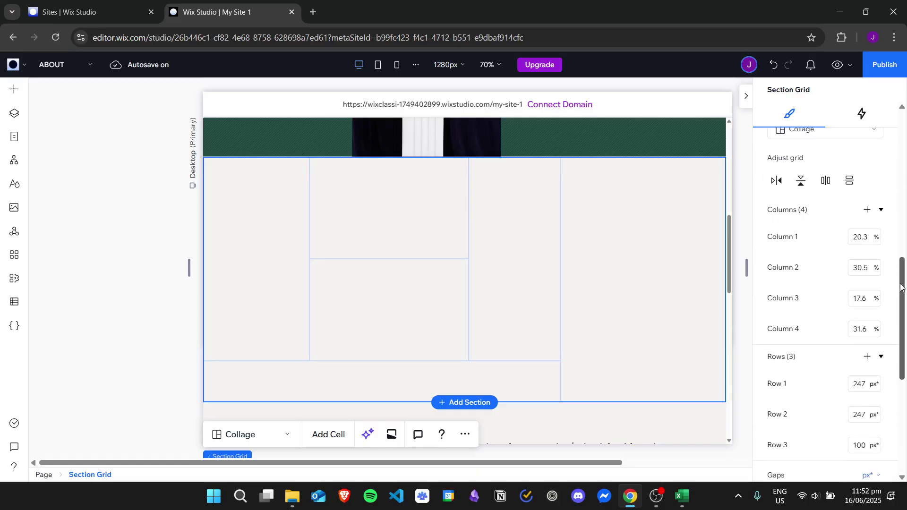
{"action": "left_click", "coordinate": [870, 238]}
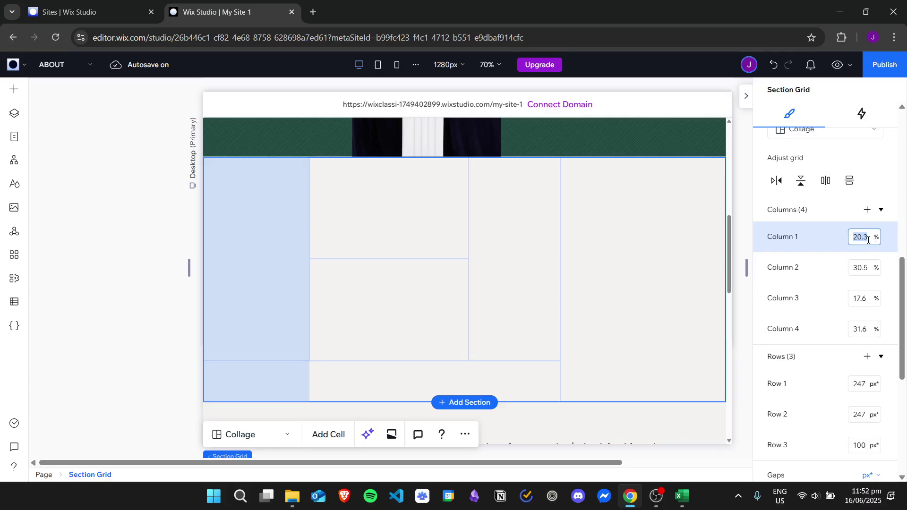
{"action": "type", "text": "20"}
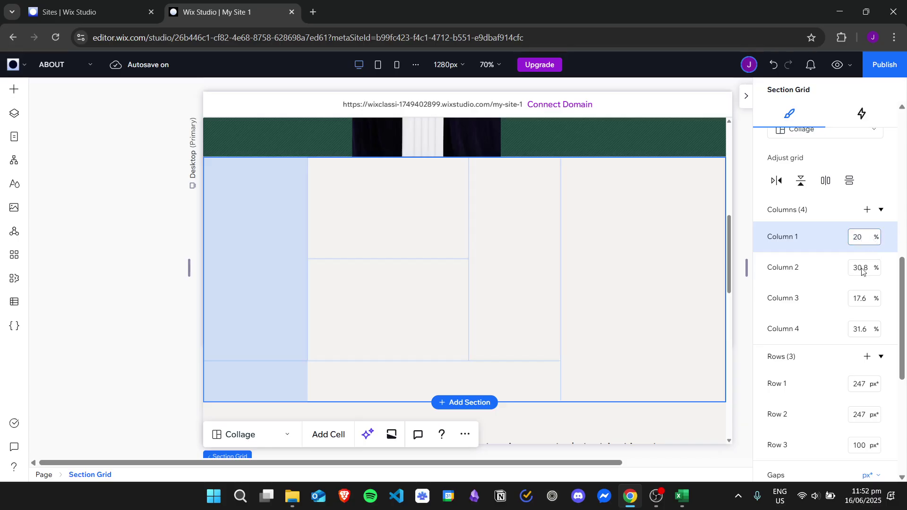
{"action": "left_click", "coordinate": [863, 268]}
{"action": "type", "text": "3"}
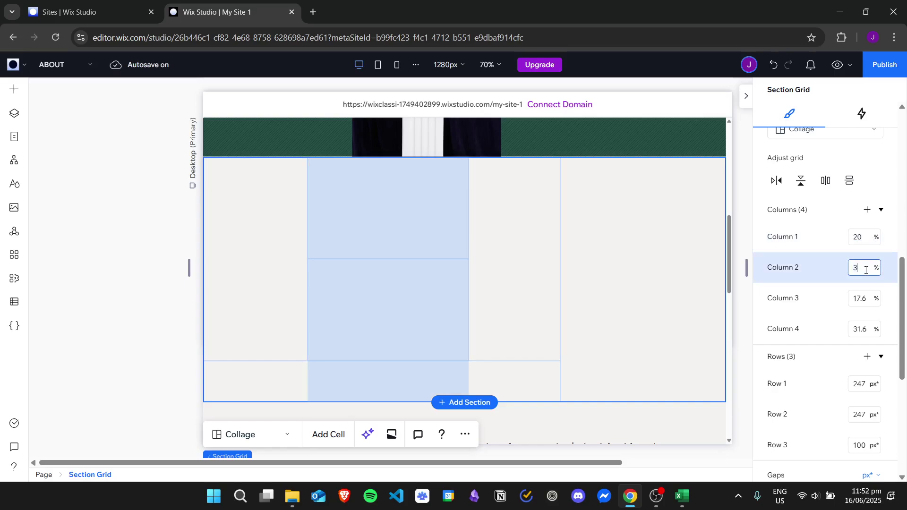
{"action": "type", "text": "1"}
Step: Set the width of column 3 to 20% and column 4 to 30%
{"action": "left_click", "coordinate": [865, 299]}
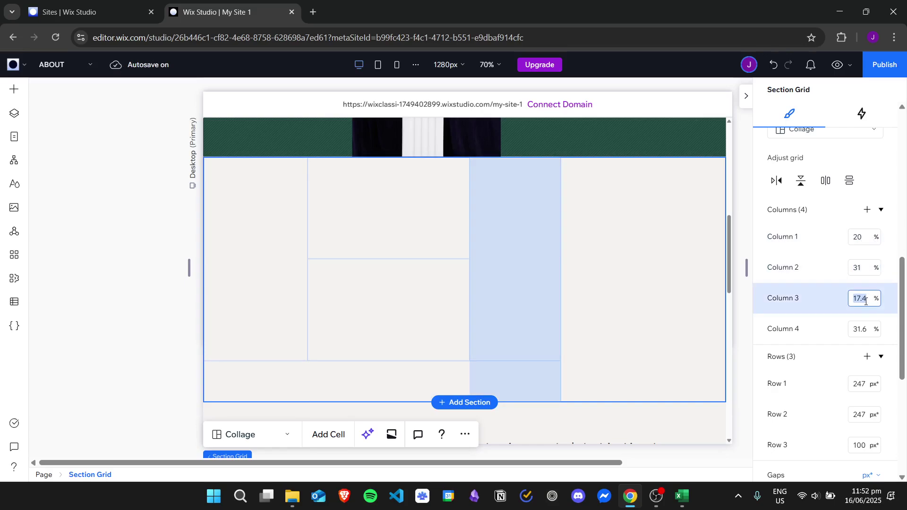
{"action": "type", "text": "20"}
{"action": "key", "text": "Return"}
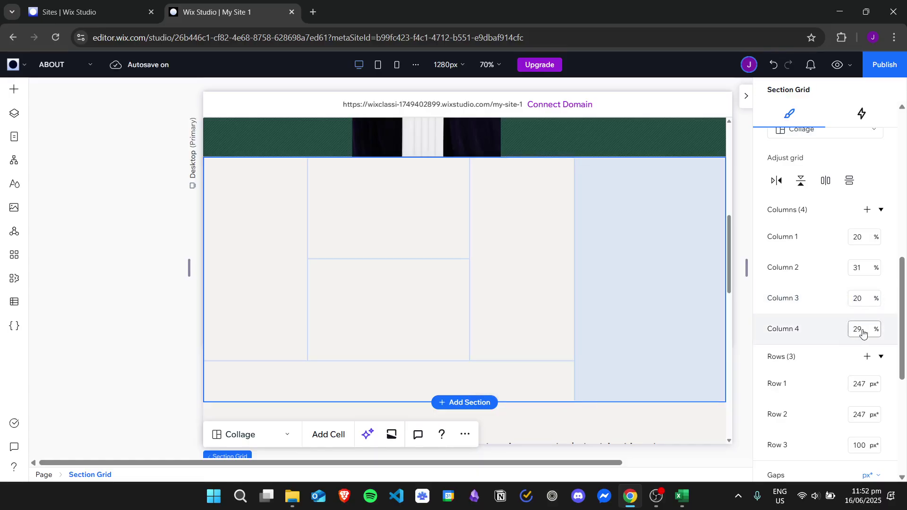
{"action": "left_click", "coordinate": [863, 331]}
{"action": "type", "text": "30"}
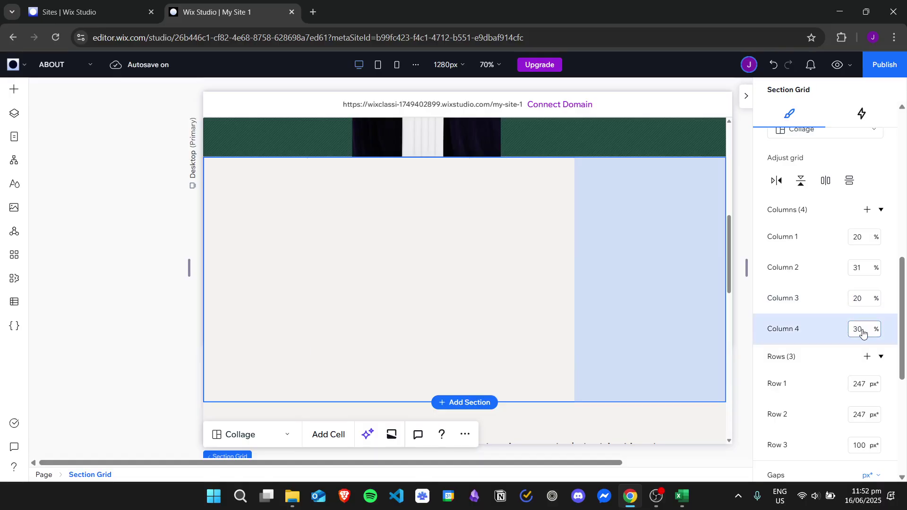
{"action": "key", "text": "Return"}
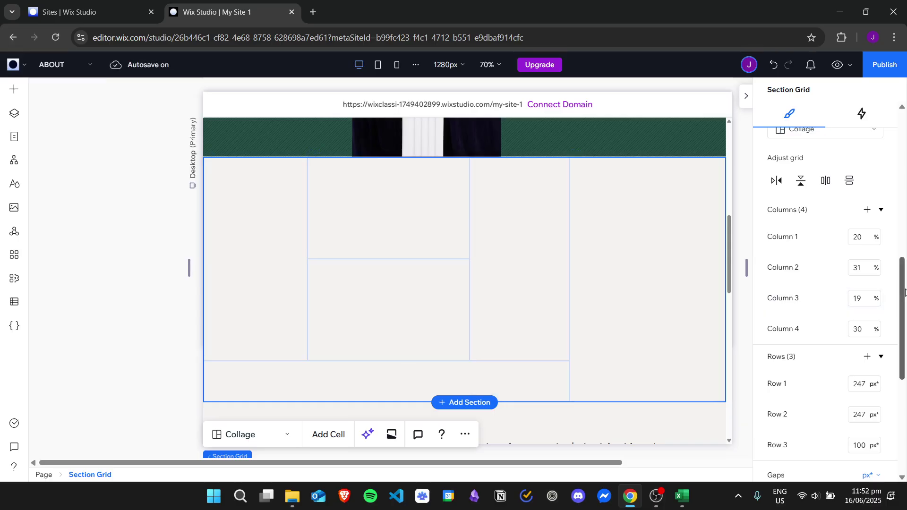
Step: Set the height of the grid's row 1 to 300 px
{"action": "scroll", "coordinate": [846, 302], "scroll_direction": "down", "scroll_amount": 3}
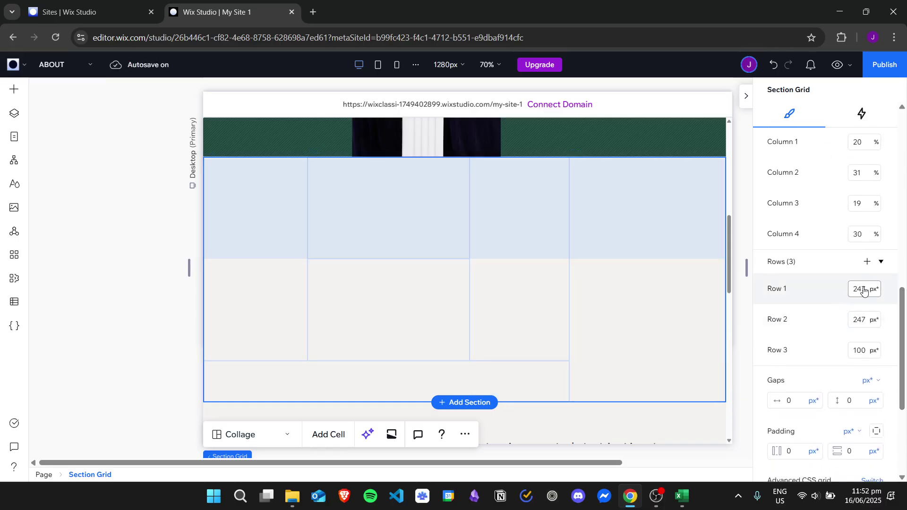
{"action": "left_click", "coordinate": [864, 290]}
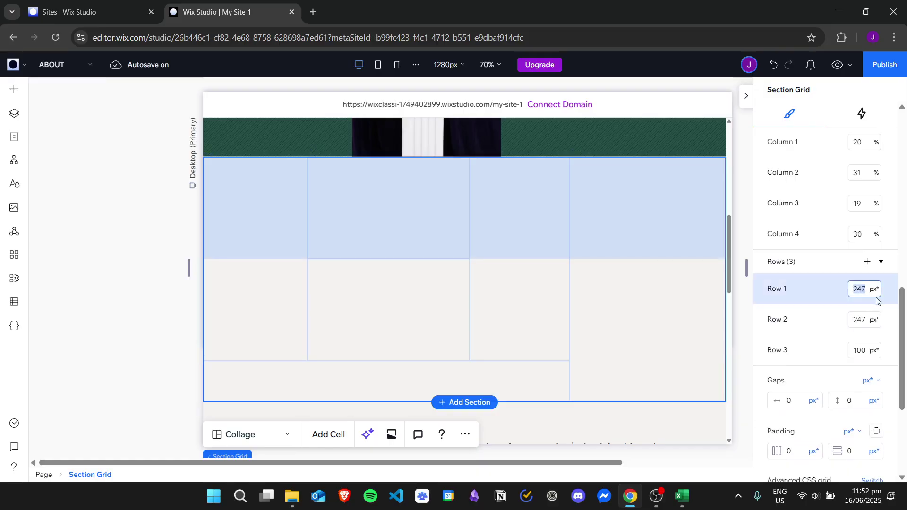
{"action": "type", "text": "300"}
{"action": "key", "text": "Return"}
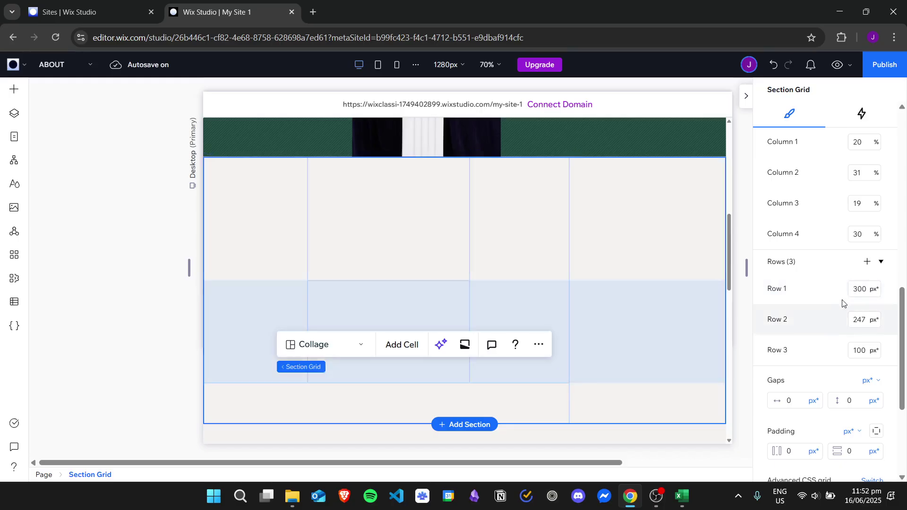
Step: Set the height of the grid's row 1 to 500 px
{"action": "left_click", "coordinate": [859, 288]}
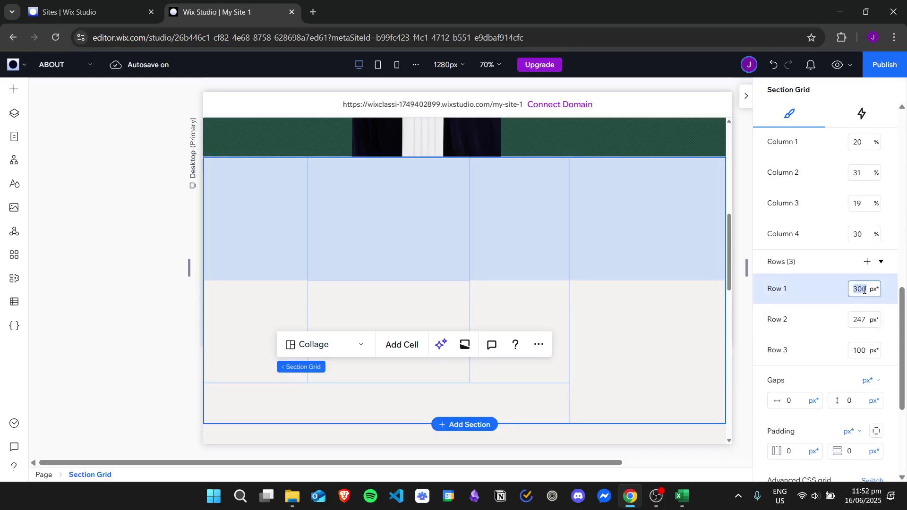
{"action": "type", "text": "50"}
{"action": "key", "text": "Return"}
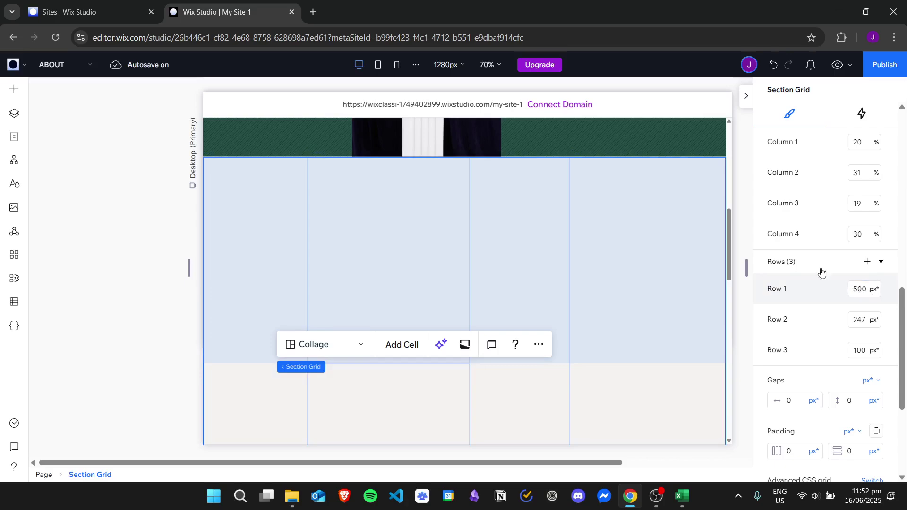
{"action": "left_click_drag", "start_coordinate": [730, 236], "coordinate": [743, 202]}
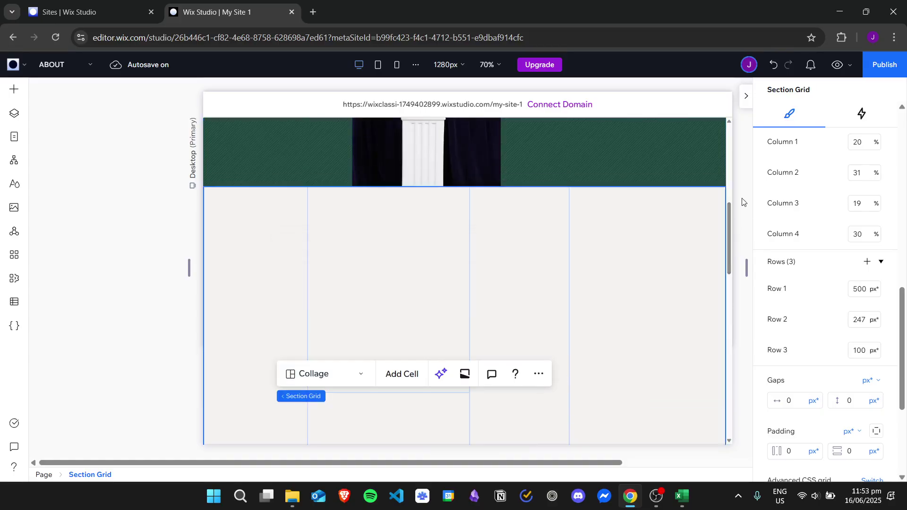